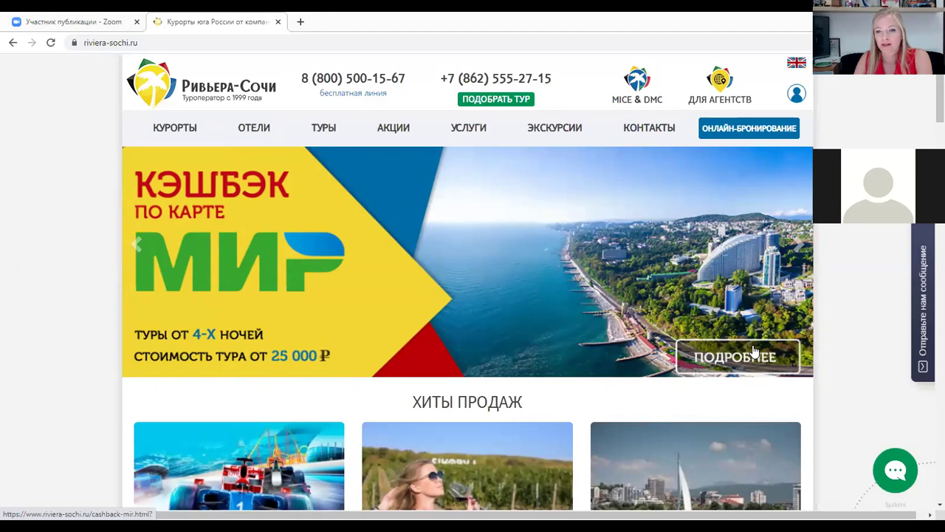
Open the МИР cashback details and browse its eligible tours, cashback terms and documents
click(755, 351)
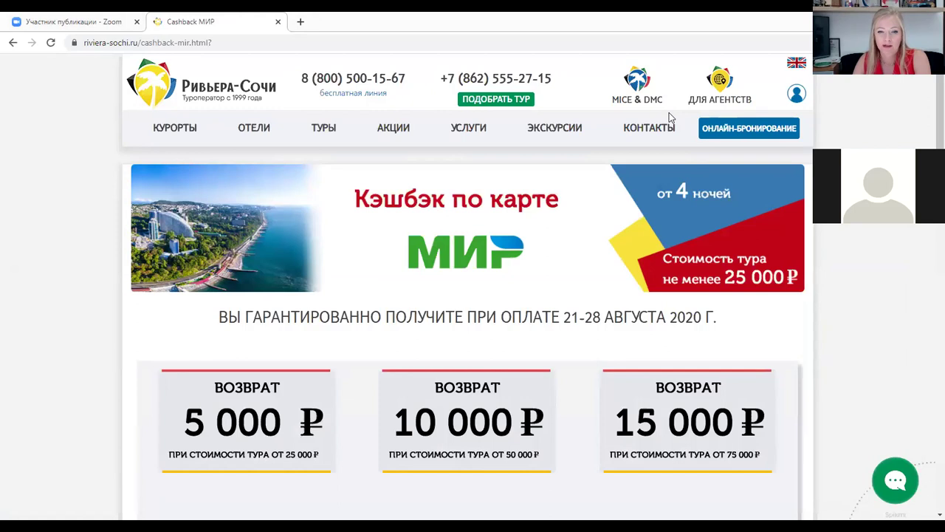
scroll(389, 255, down, 1)
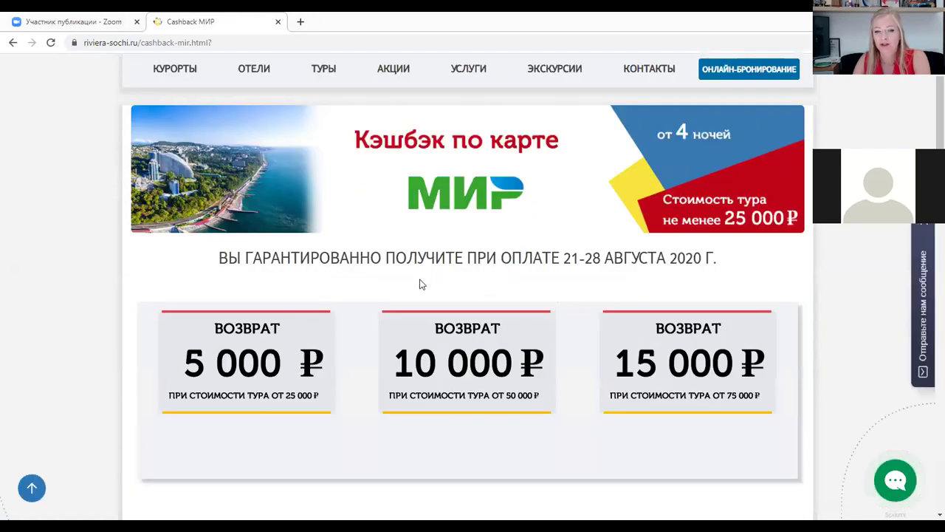
scroll(421, 284, down, 1)
scroll(419, 273, down, 5)
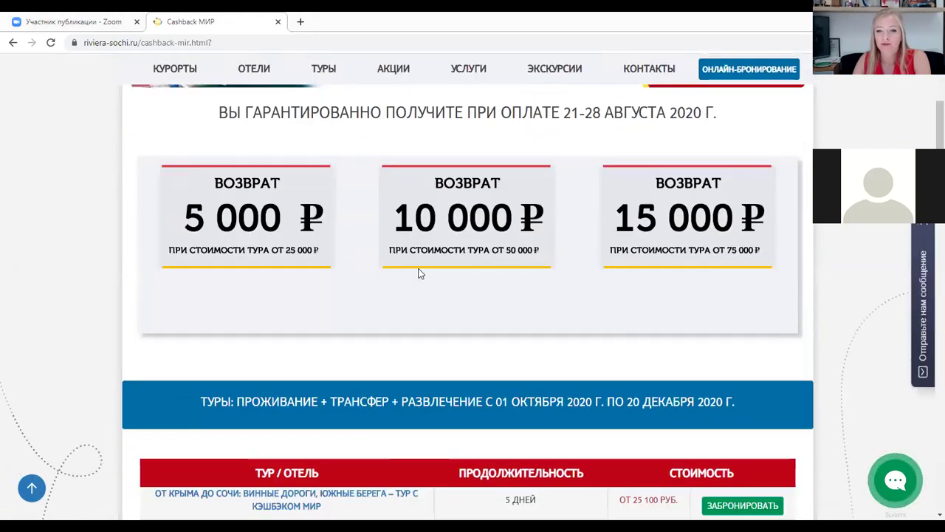
scroll(418, 274, down, 2)
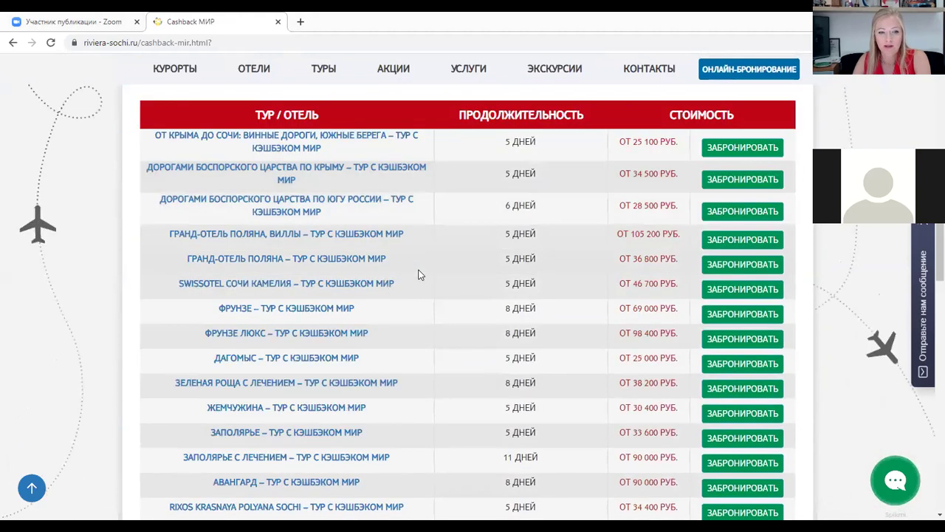
scroll(443, 252, up, 2)
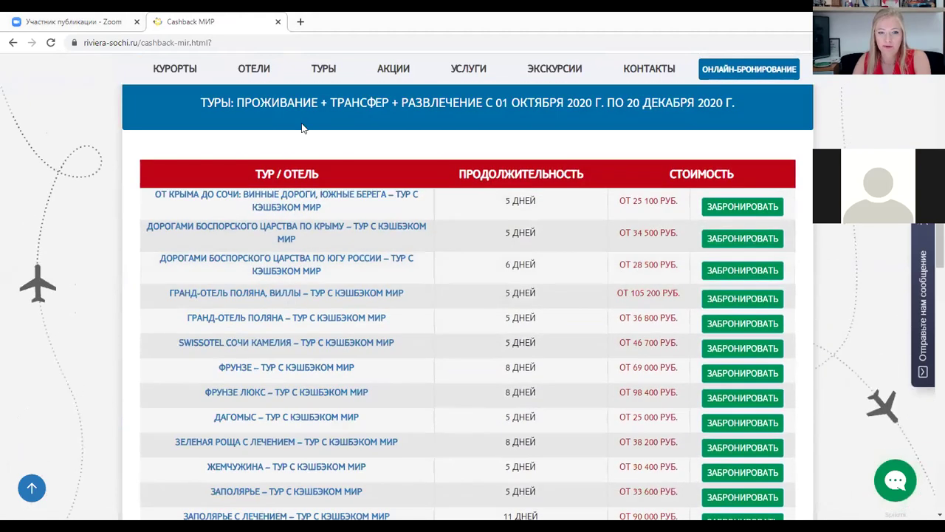
scroll(314, 296, down, 4)
scroll(320, 322, down, 7)
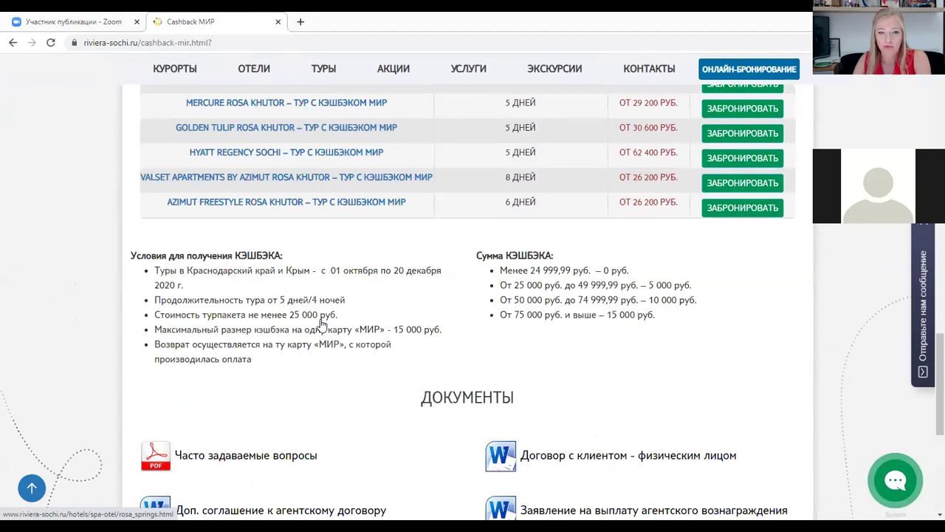
scroll(325, 316, up, 3)
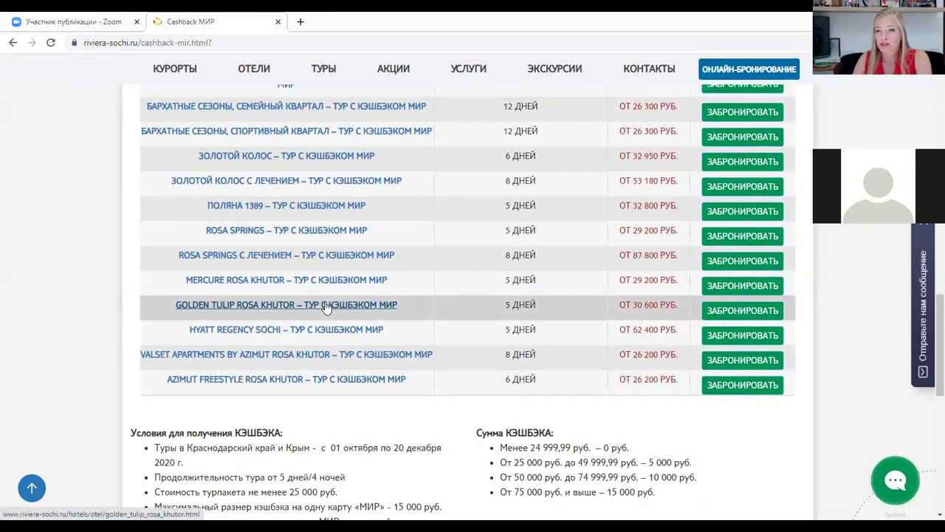
scroll(295, 253, up, 2)
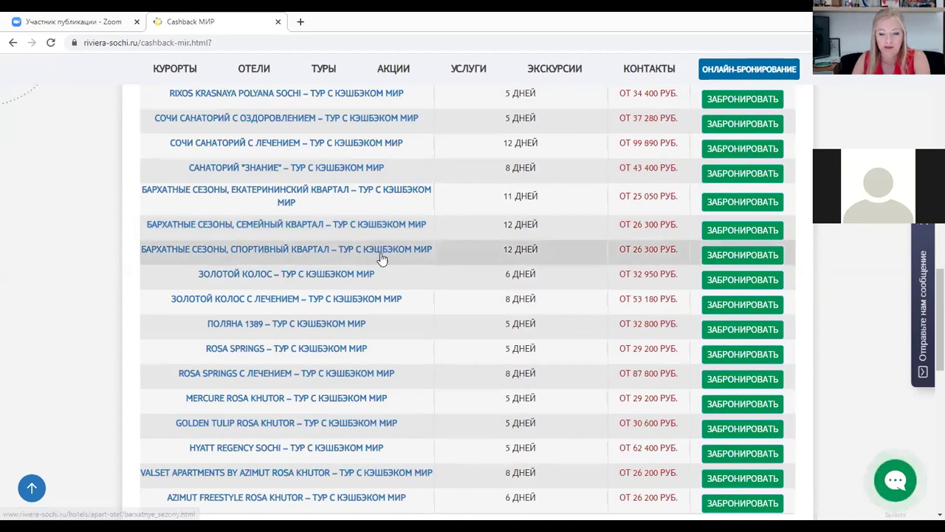
scroll(332, 277, down, 1)
scroll(310, 282, up, 2)
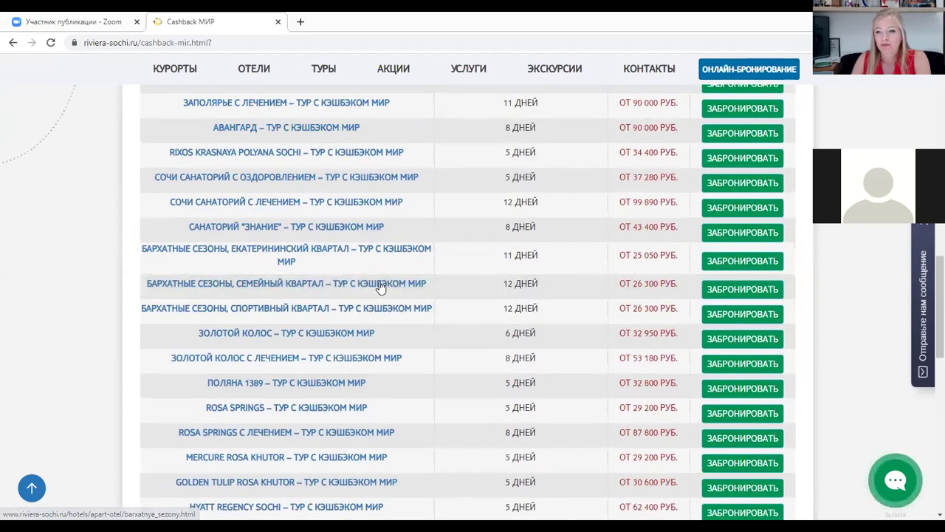
scroll(443, 292, down, 1)
scroll(513, 305, down, 2)
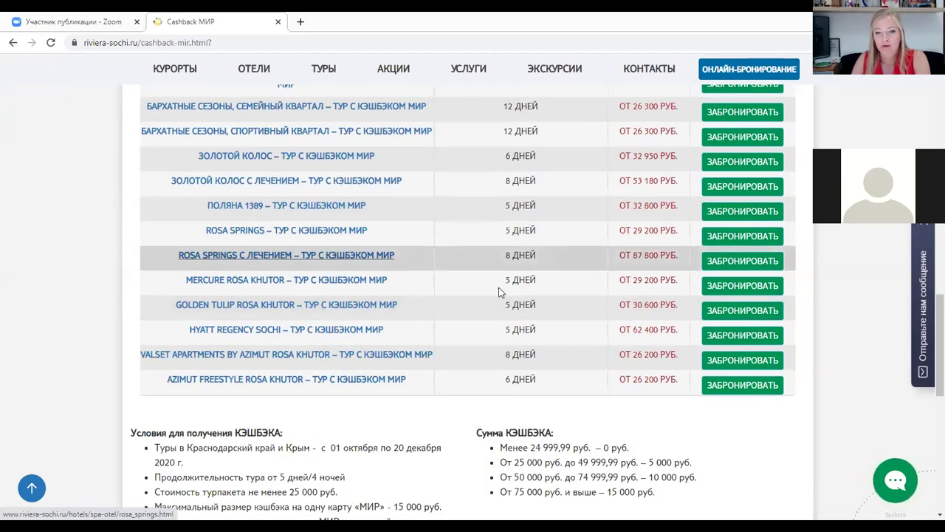
scroll(500, 291, down, 3)
scroll(661, 409, down, 4)
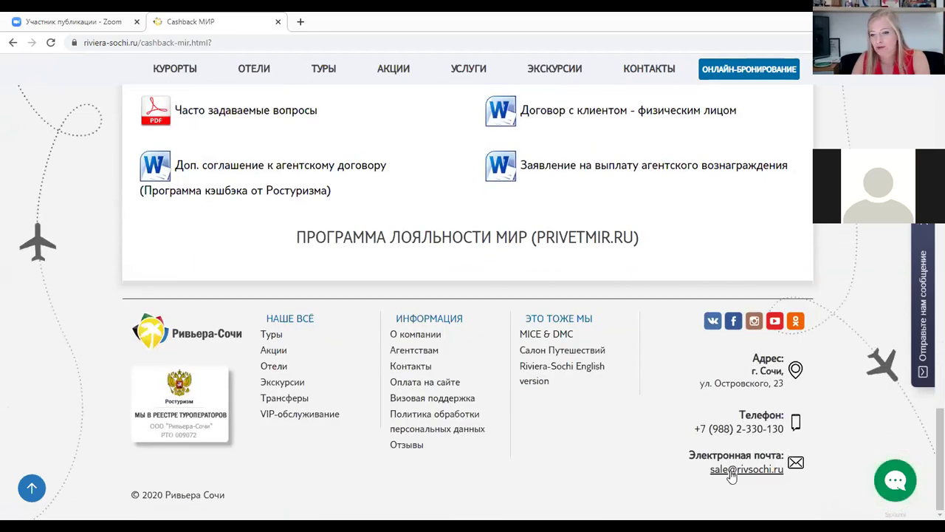
scroll(500, 359, up, 2)
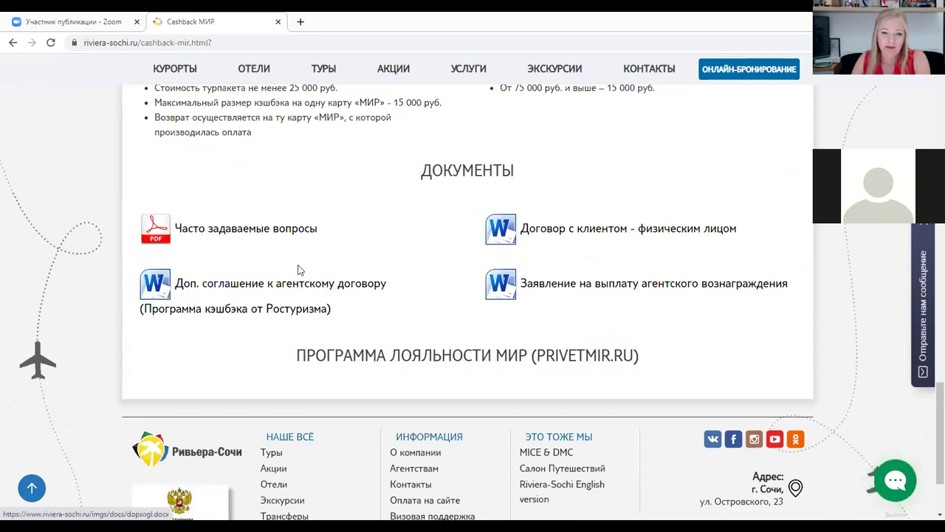
scroll(333, 265, up, 1)
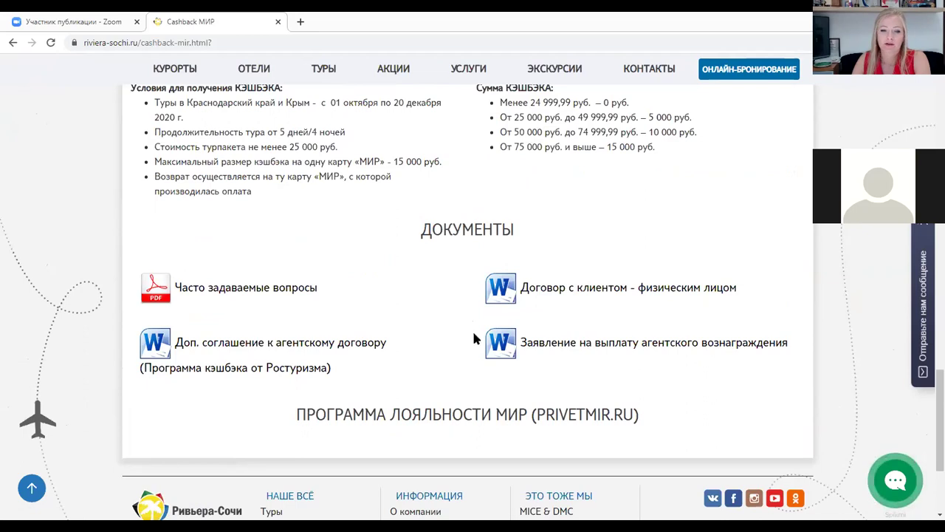
scroll(436, 328, up, 2)
scroll(440, 324, up, 7)
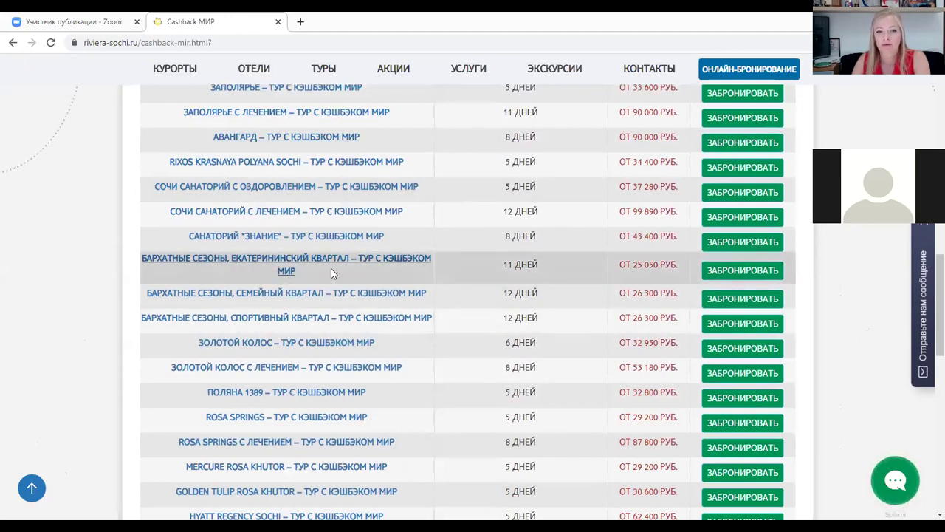
Start booking the Бархатные сезоны Екатерининский квартал tour and search with a 13-night minimum stay
click(744, 271)
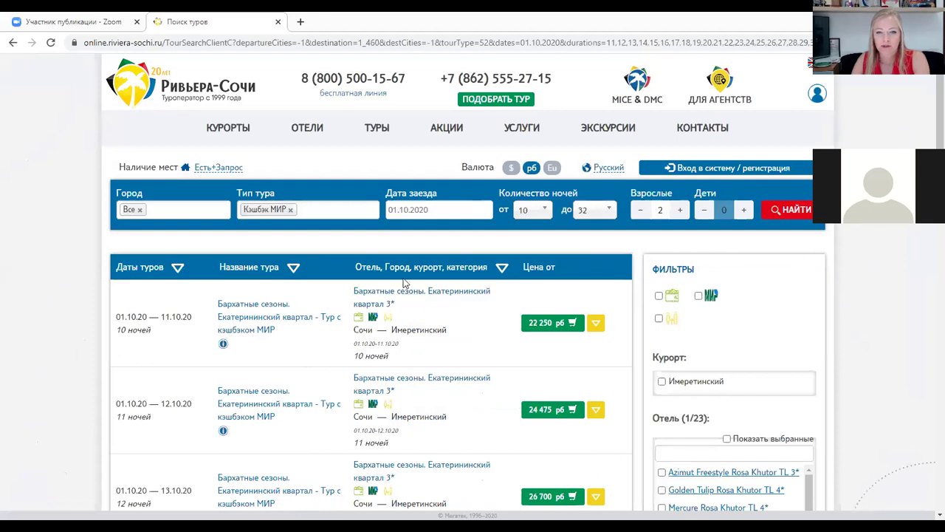
click(545, 210)
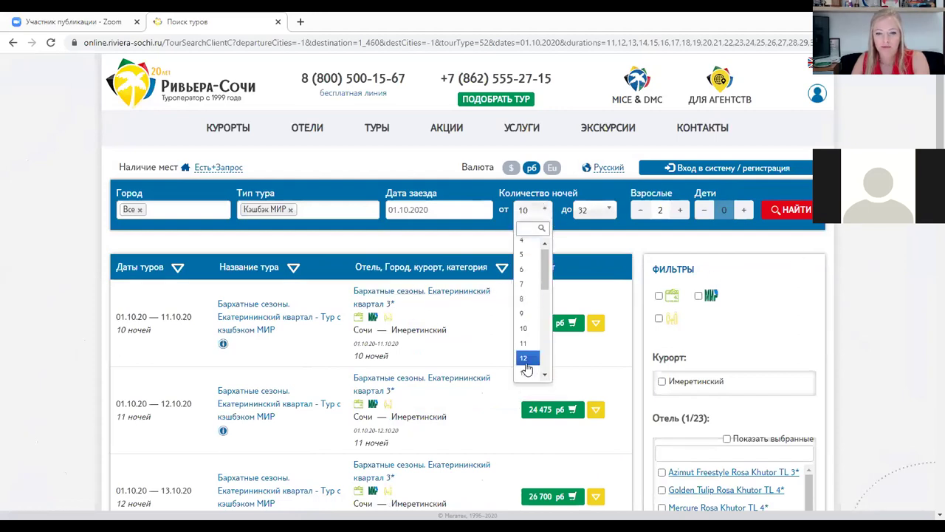
click(526, 371)
click(798, 211)
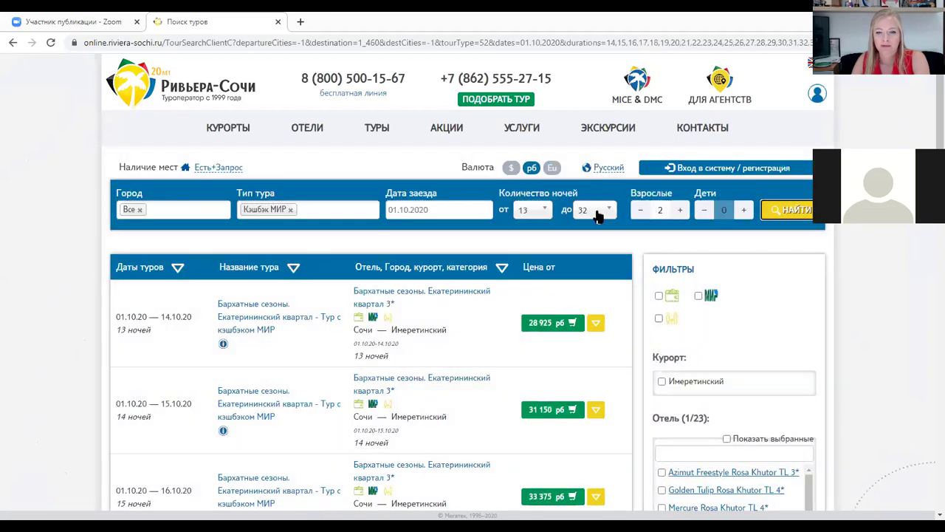
Add one child with their age to the travellers and rerun the search
scroll(473, 296, down, 1)
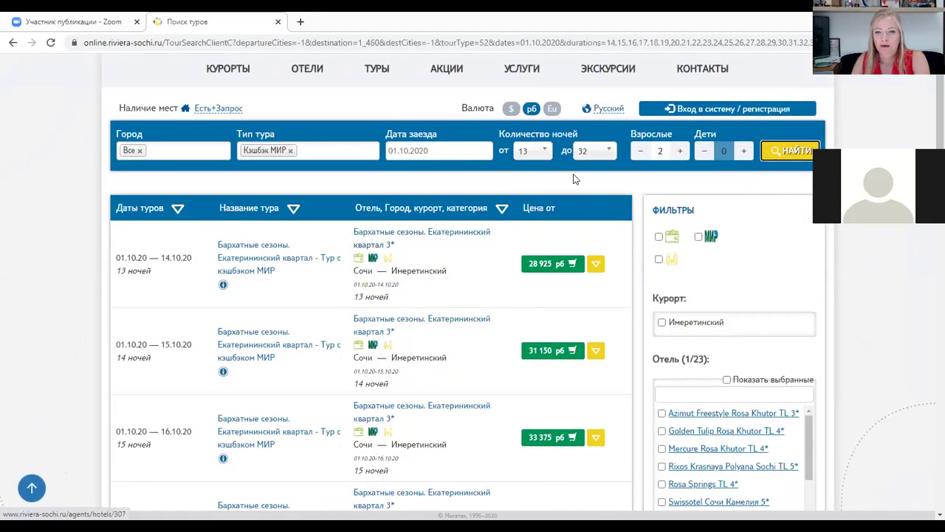
click(744, 151)
click(759, 193)
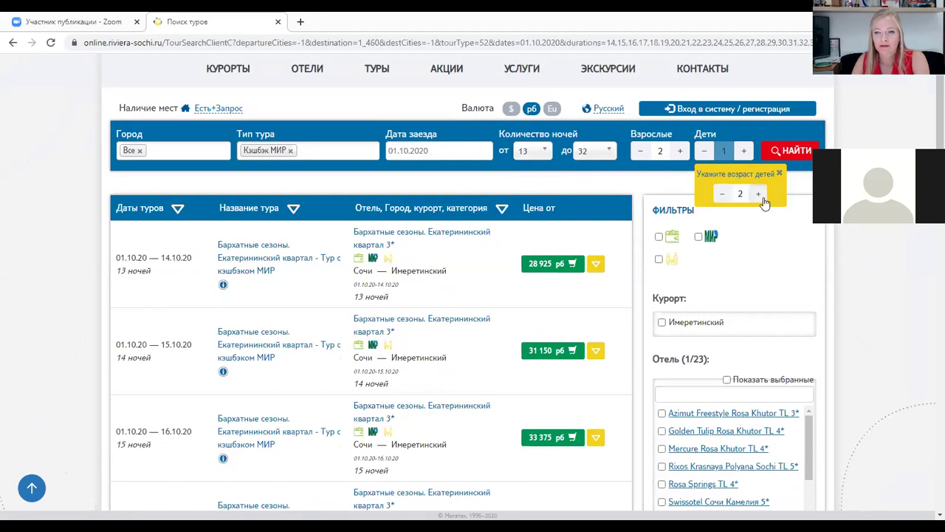
click(795, 153)
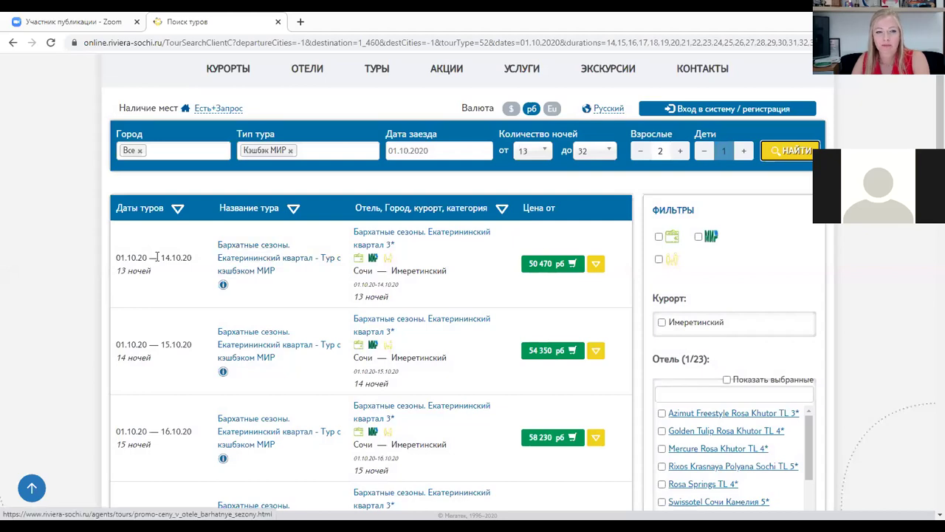
Show the first result's room options and book the 50 470 руб apartment with kitchen
click(596, 266)
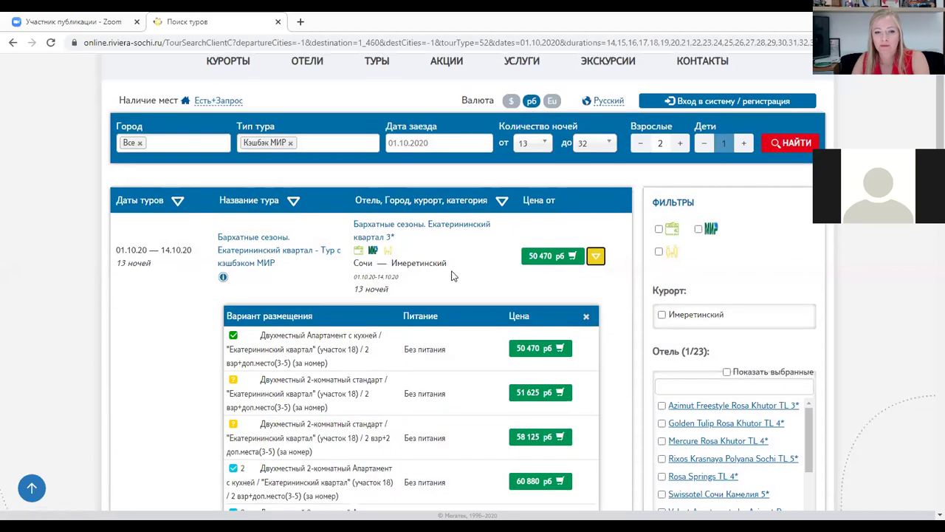
scroll(332, 185, down, 2)
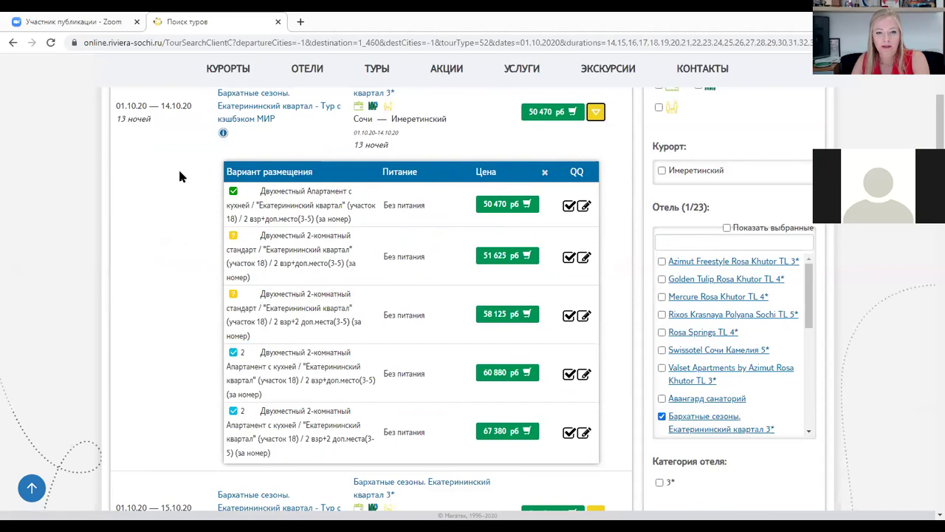
scroll(178, 167, up, 1)
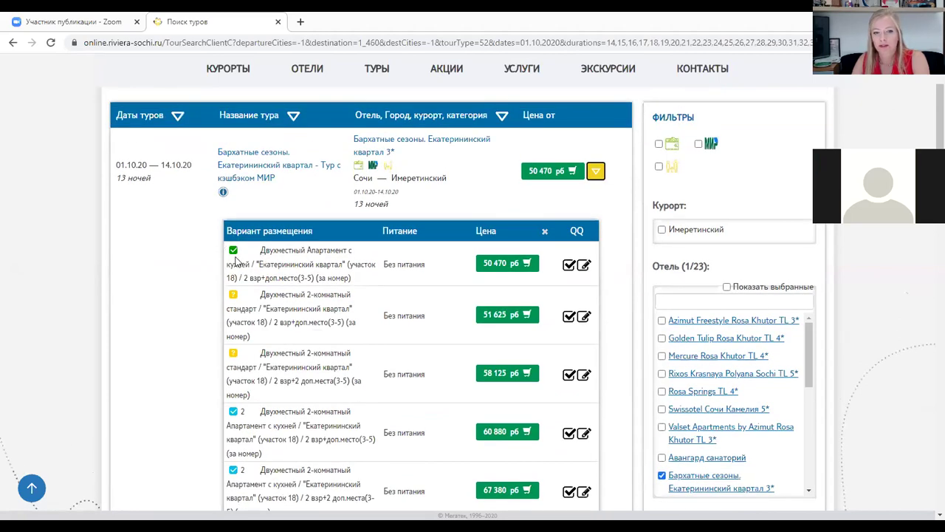
mouse_move(248, 255)
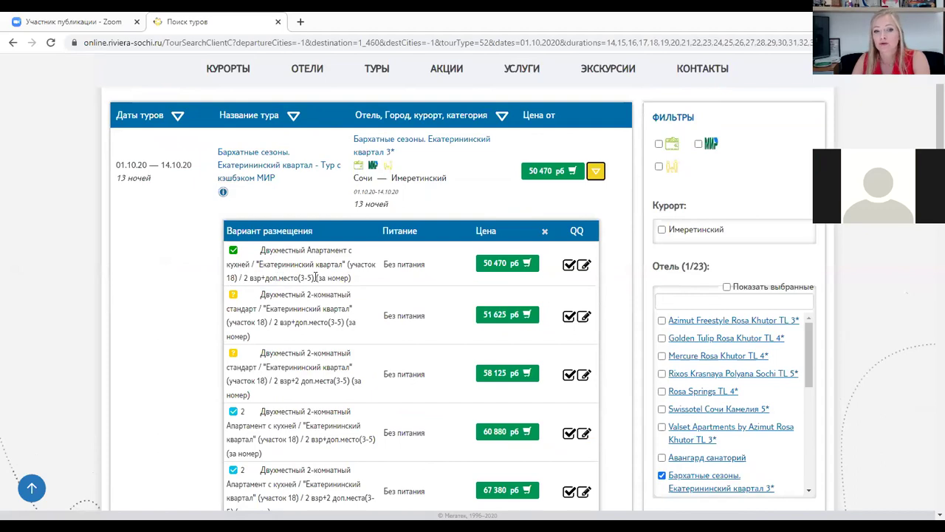
click(526, 265)
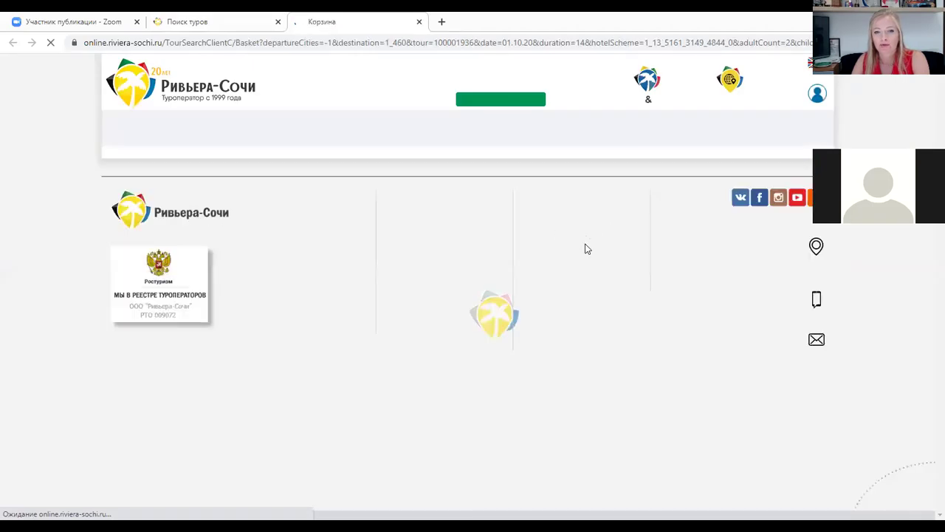
Open the sign-in form and enter the agency account login
scroll(557, 249, down, 2)
scroll(574, 248, up, 1)
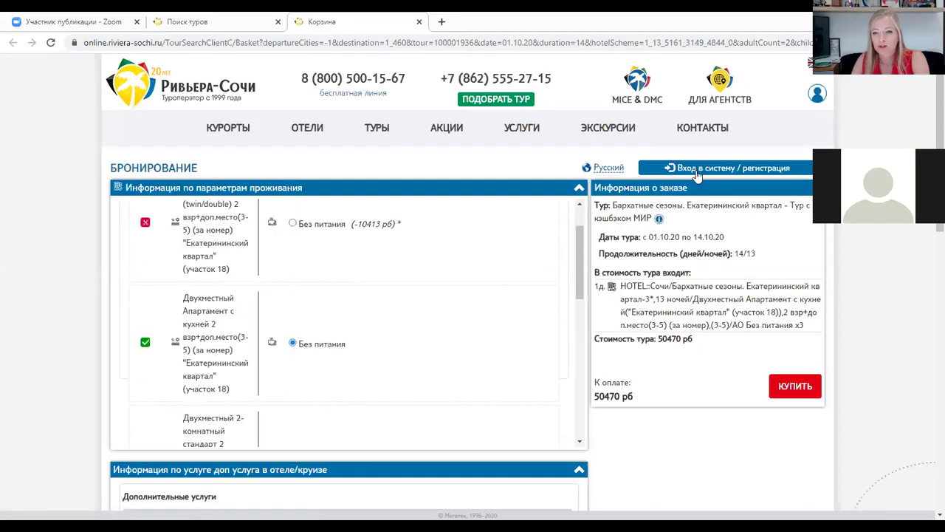
click(697, 175)
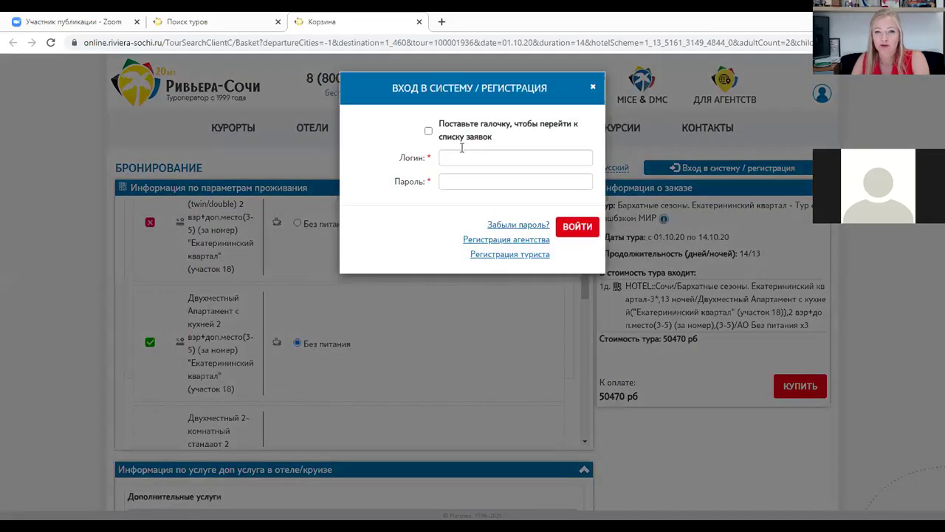
click(449, 157)
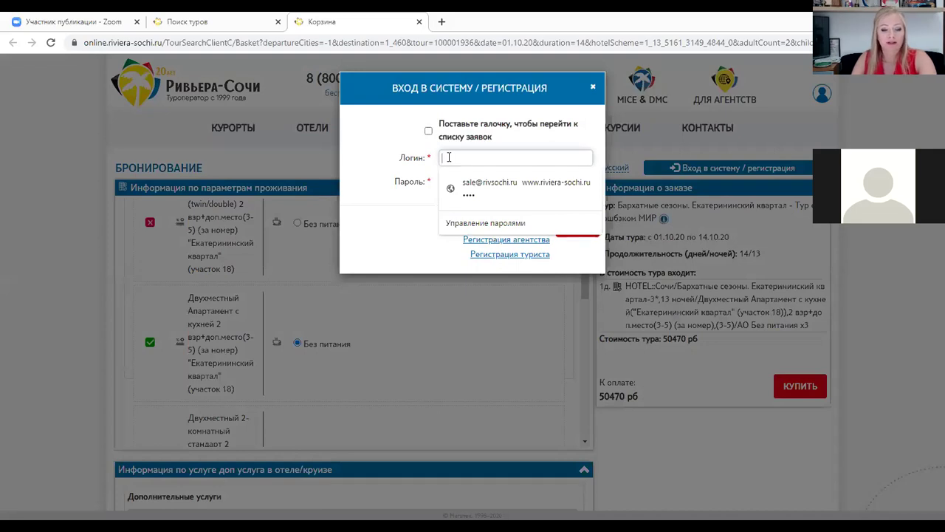
text(p)
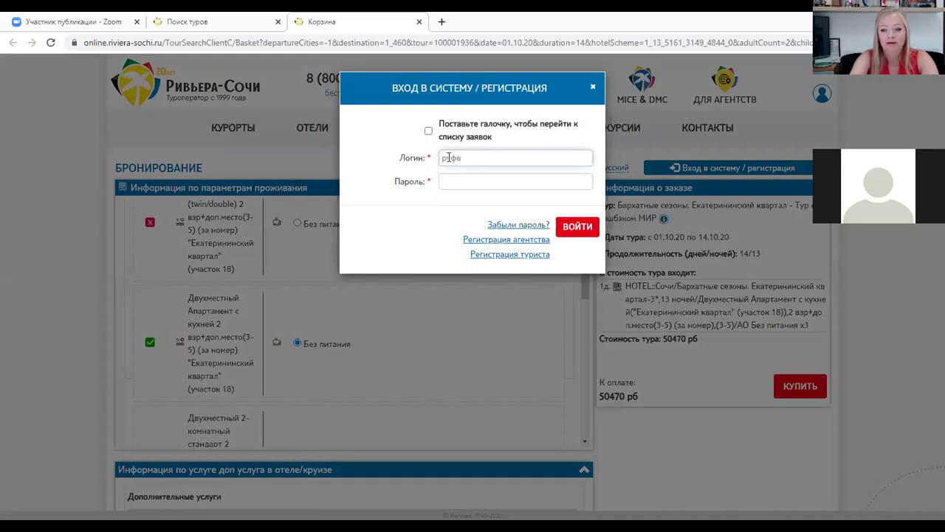
key(BackSpace)
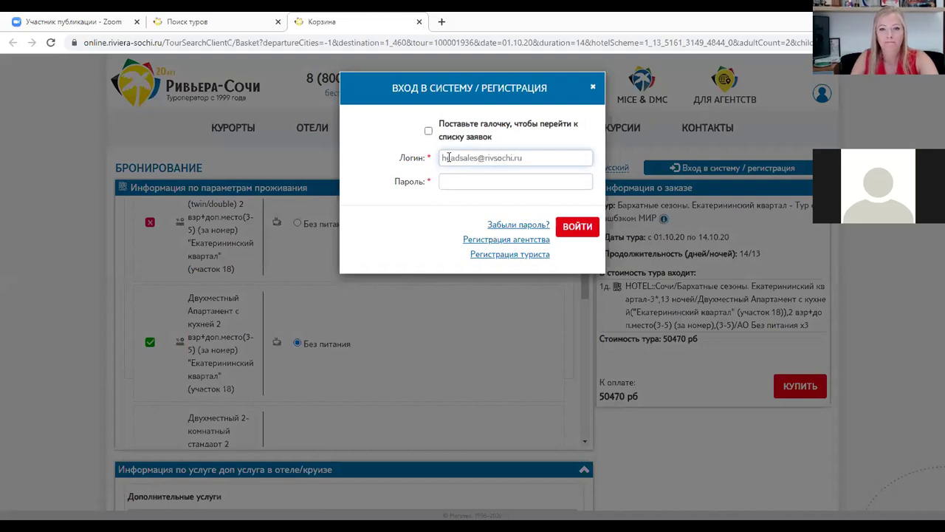
Enter the account password, sign in, and decline Chrome's offer to save it
click(457, 182)
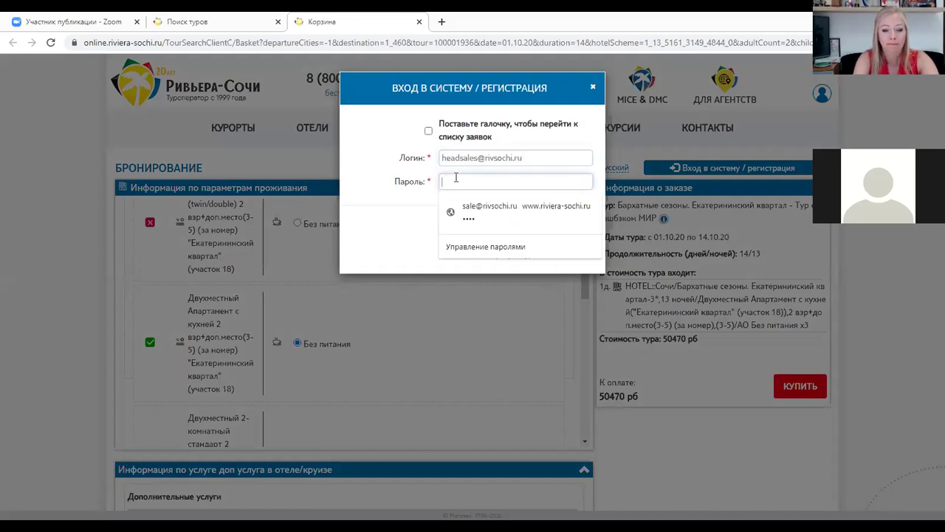
text(11)
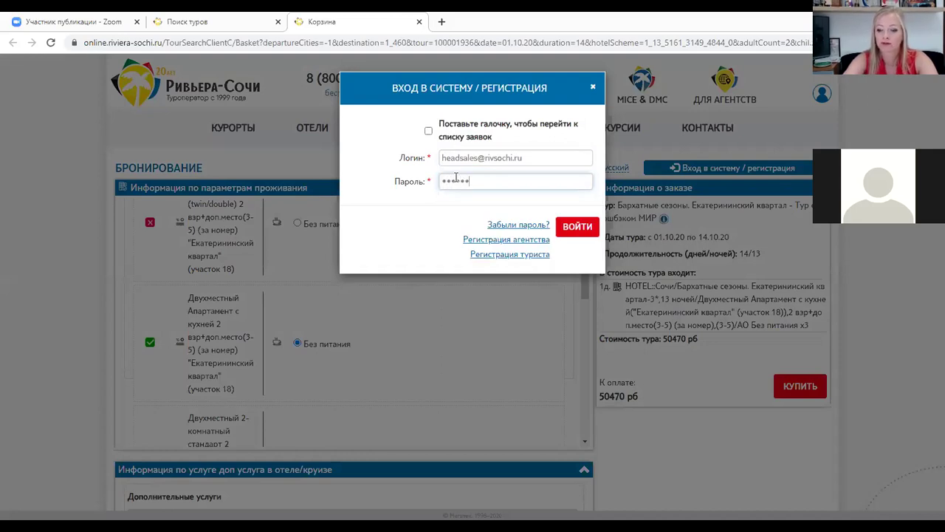
key(Return)
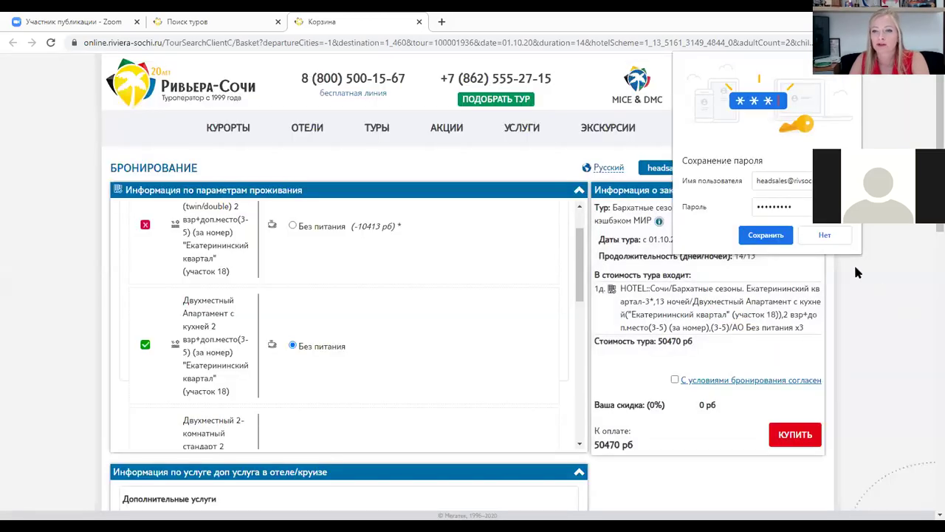
click(833, 235)
scroll(422, 268, down, 1)
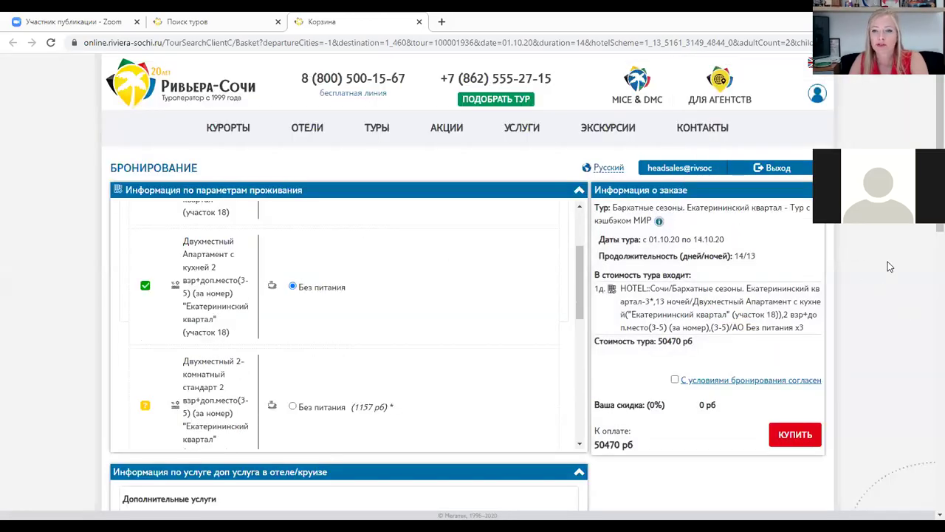
scroll(731, 237, down, 3)
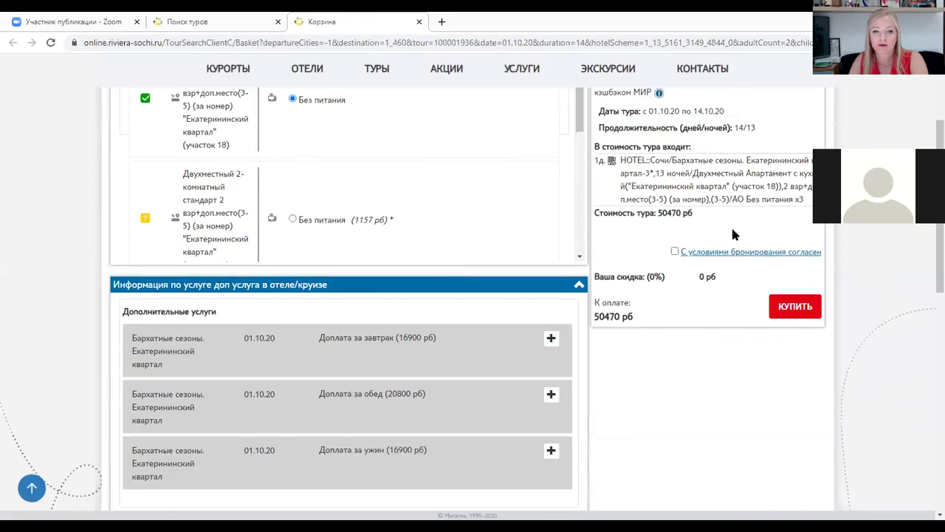
scroll(859, 236, up, 3)
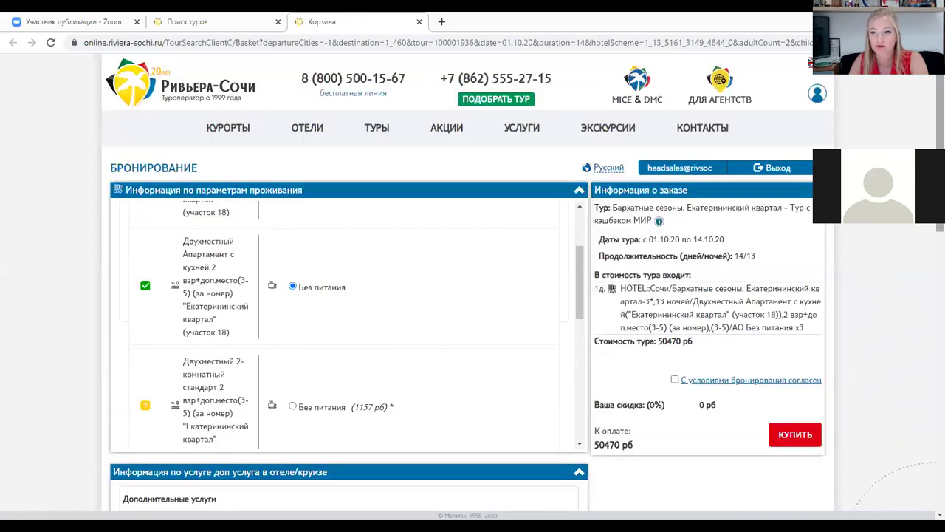
scroll(930, 233, down, 2)
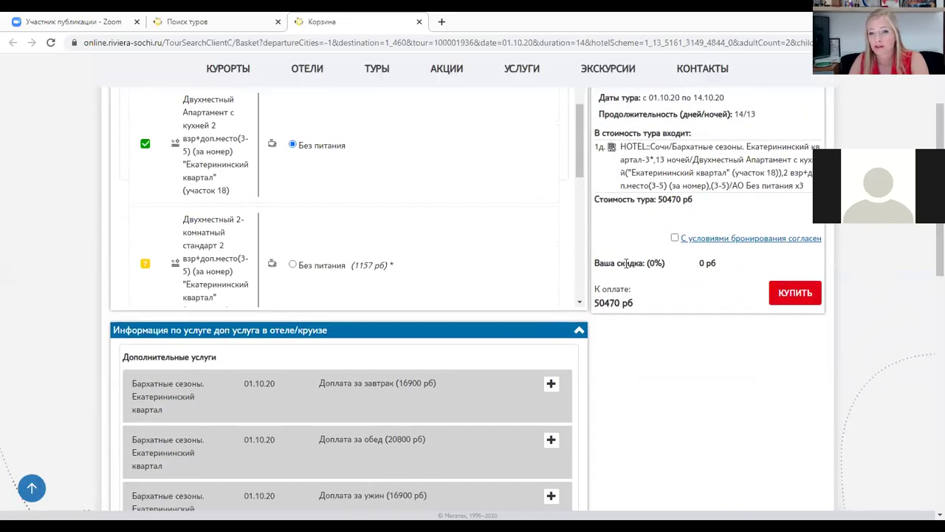
drag(627, 263, 665, 264)
drag(605, 263, 673, 267)
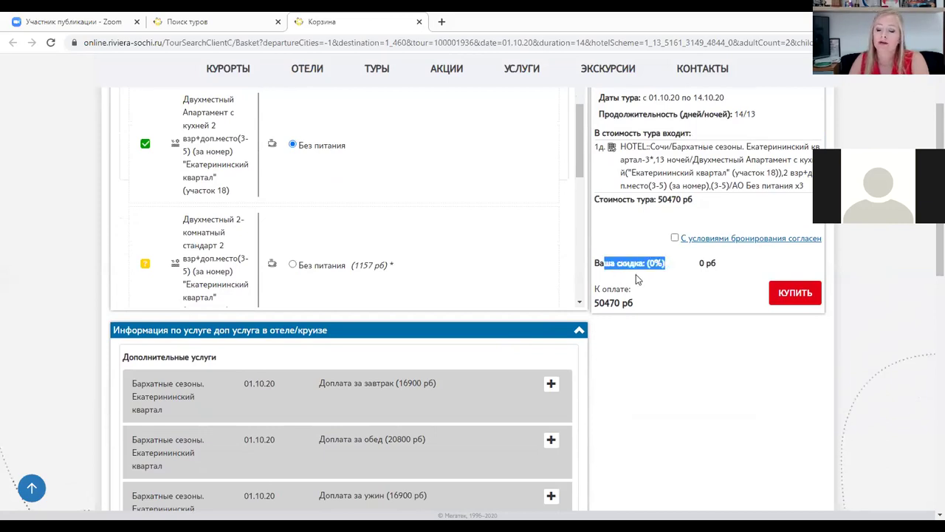
click(674, 266)
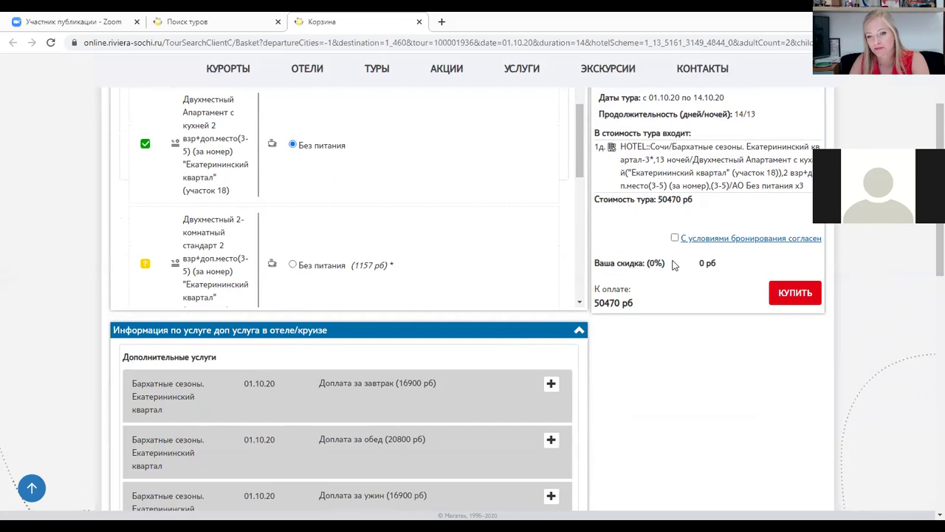
drag(672, 263, 624, 273)
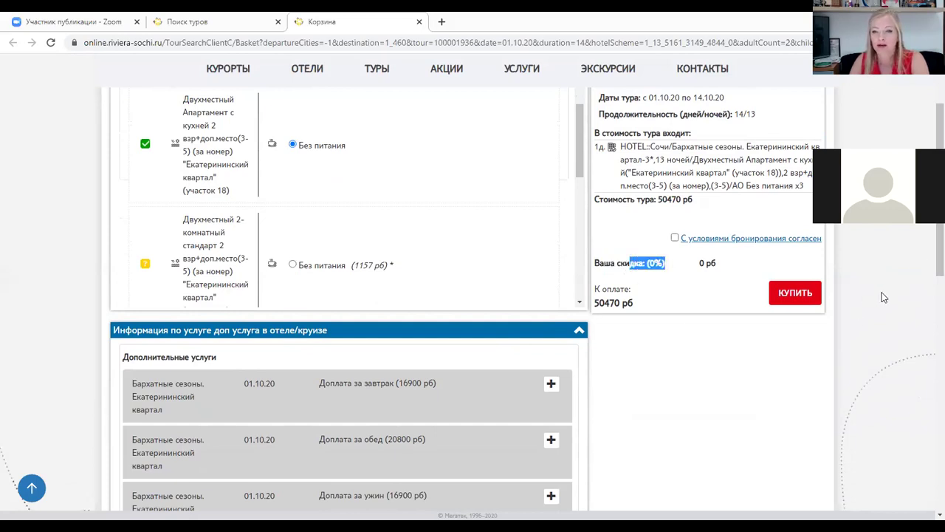
scroll(828, 283, down, 2)
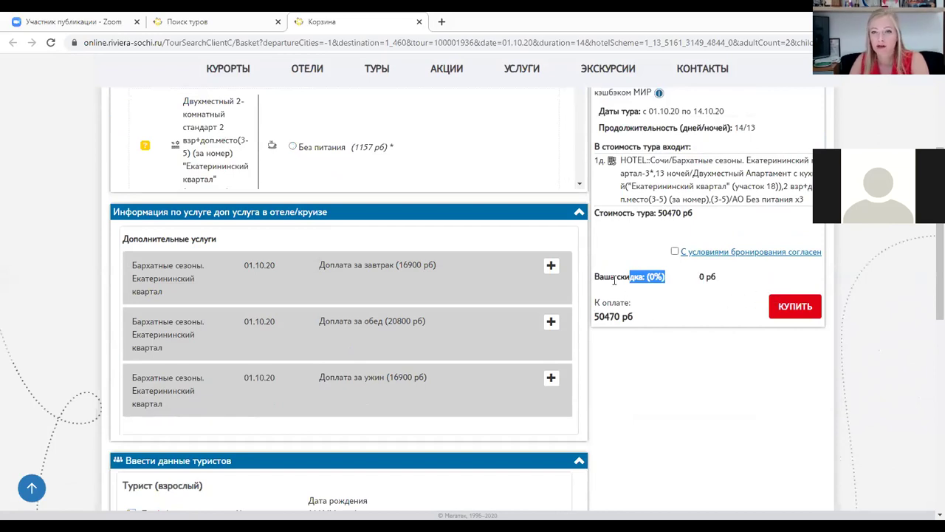
scroll(660, 347, down, 1)
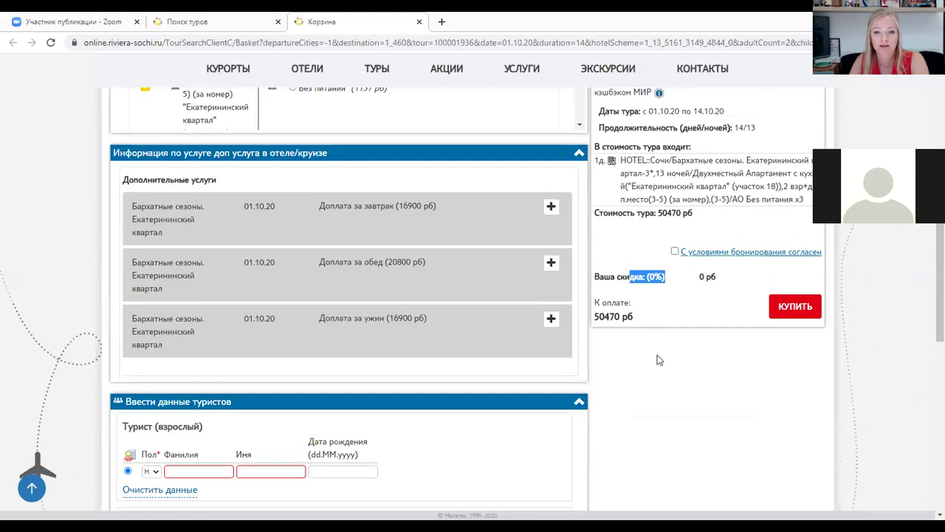
scroll(660, 355, down, 2)
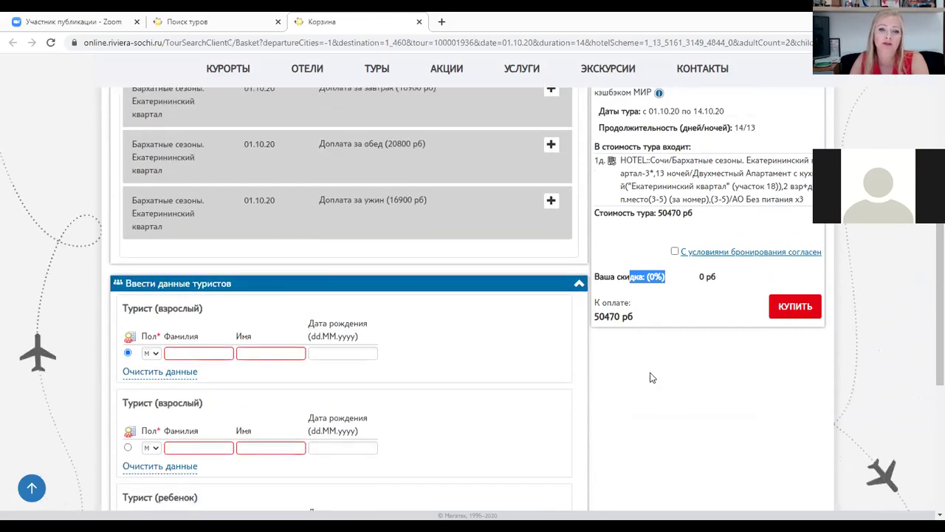
scroll(295, 354, up, 1)
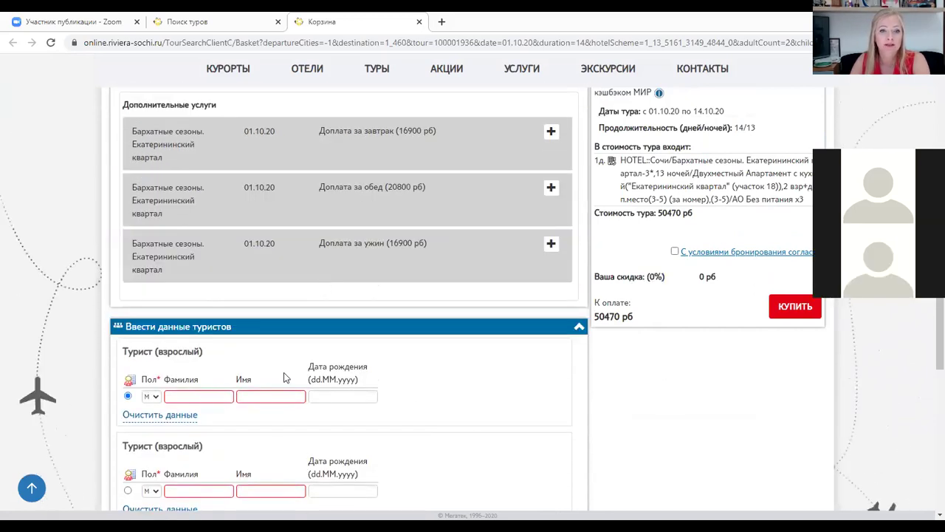
scroll(285, 376, down, 3)
Set the second tourist's gender to Ж and enter her surname and first name
click(183, 218)
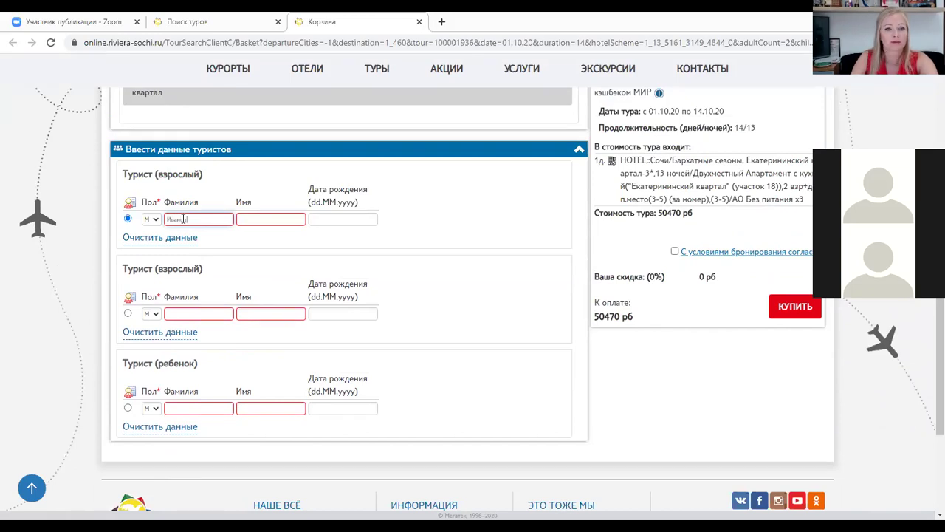
click(270, 215)
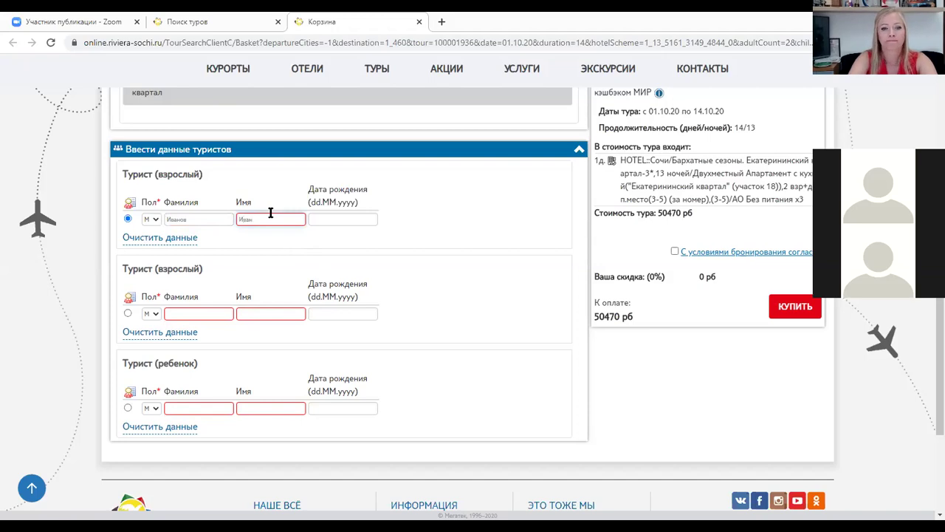
click(151, 314)
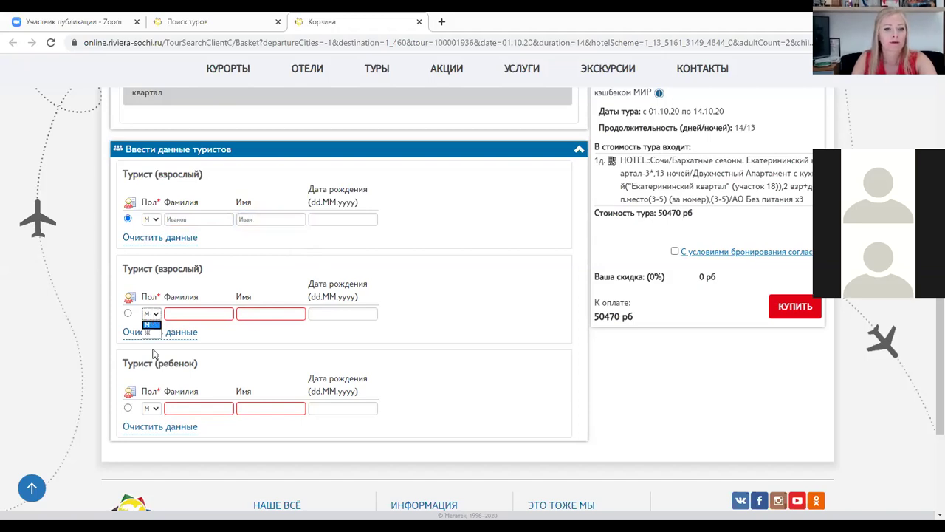
click(148, 332)
click(199, 313)
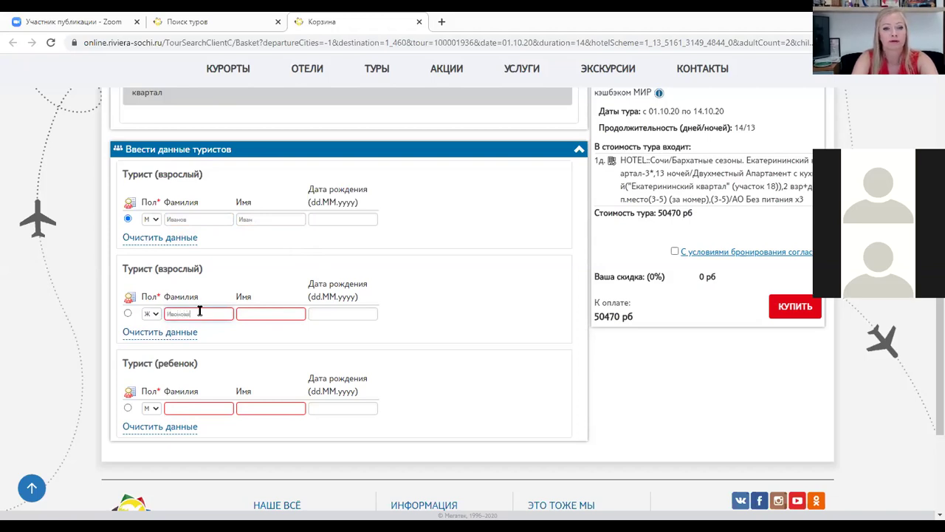
click(270, 313)
text(И)
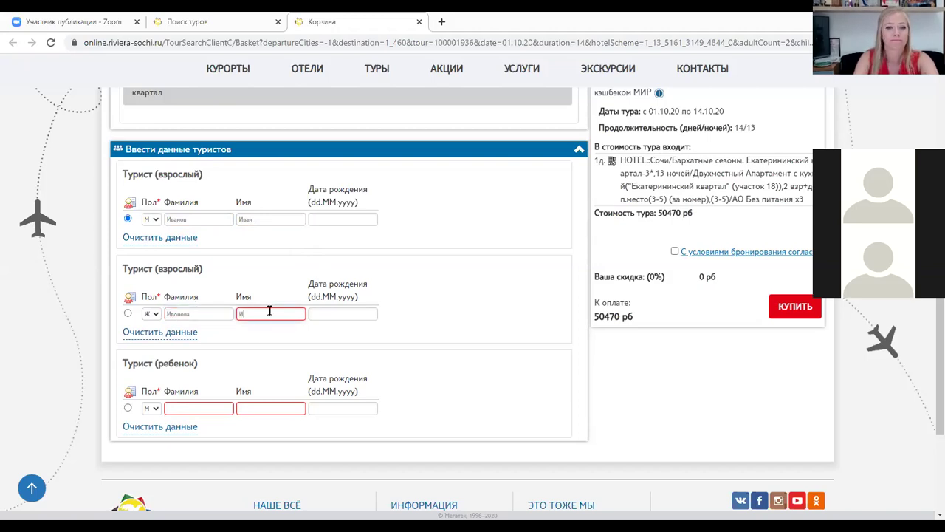
key(BackSpace)
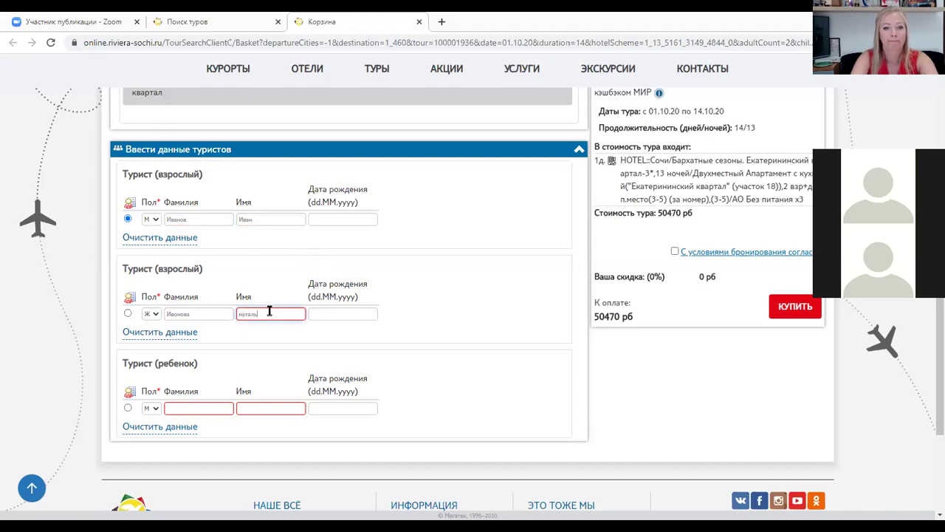
Enter the child's surname and first name
click(192, 404)
text(Иванов)
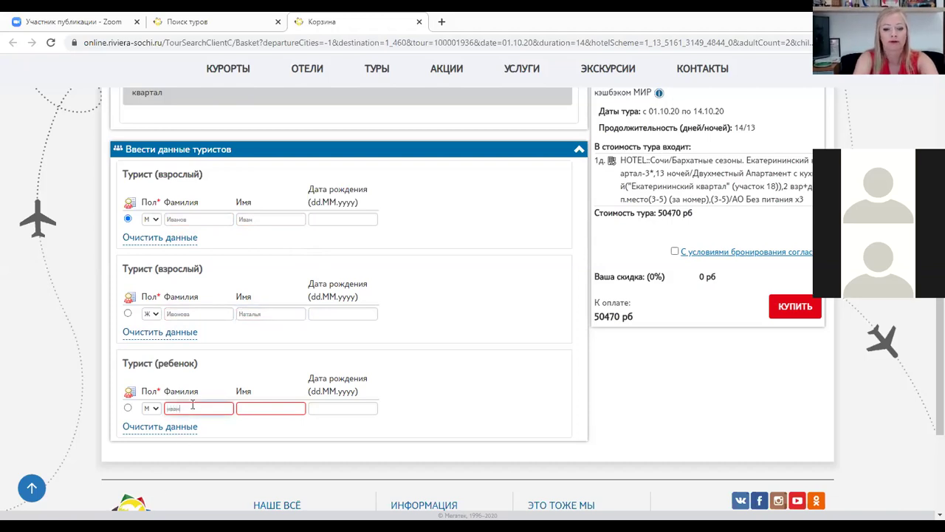
click(277, 407)
text(Иван)
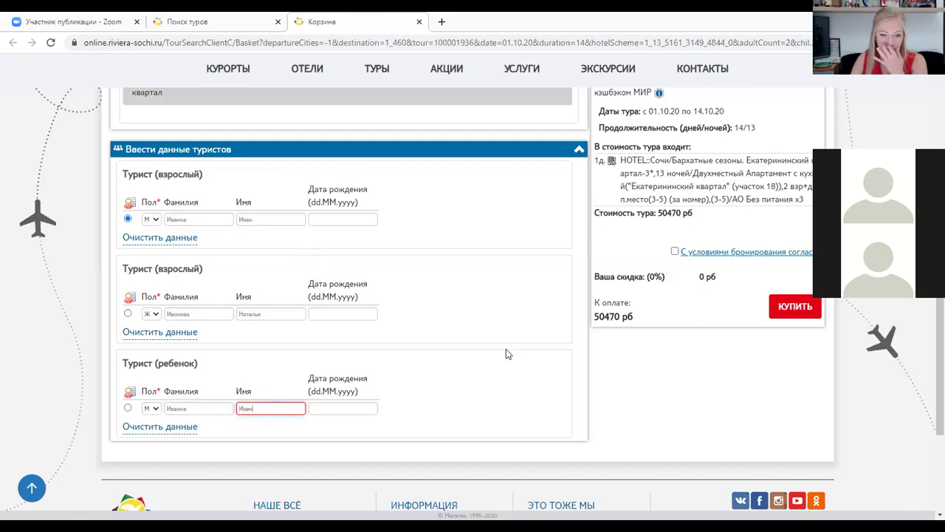
scroll(531, 361, up, 2)
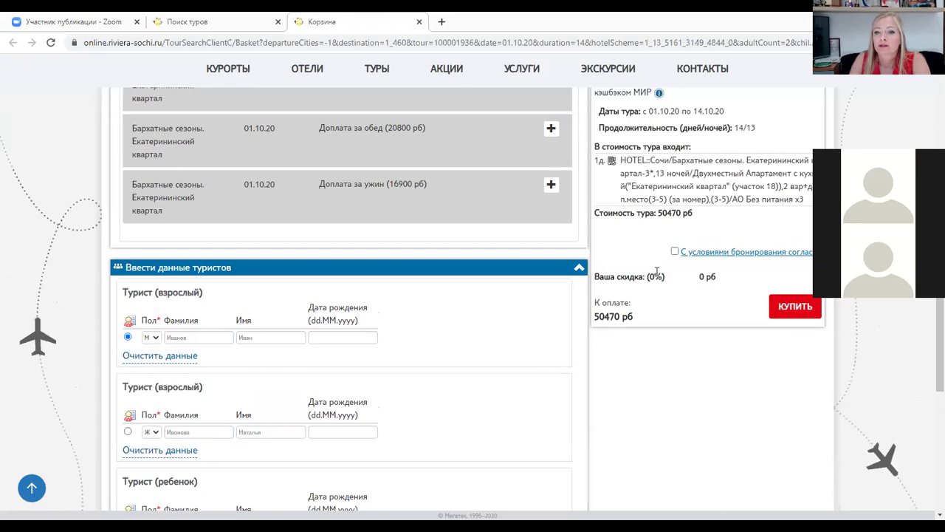
Agree to the booking terms and place the tour order with КУПИТЬ
click(674, 252)
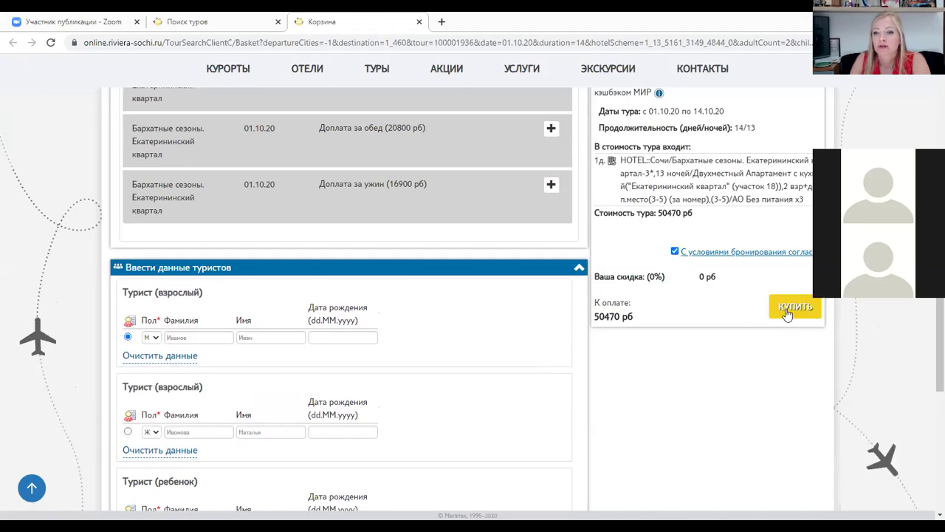
scroll(643, 373, up, 1)
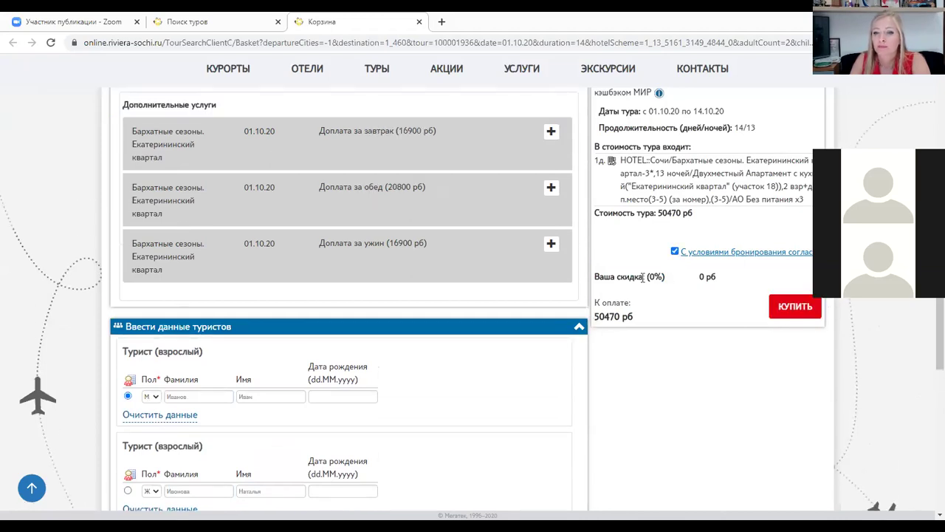
click(796, 309)
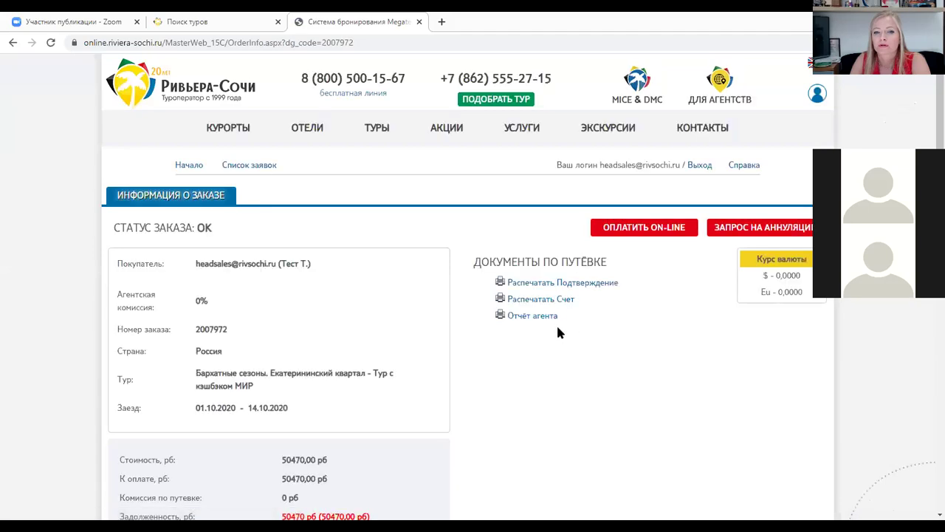
Start 'Оплатить ON-LINE' payment for the confirmed order and confirm with OK
scroll(558, 329, down, 2)
scroll(211, 120, down, 1)
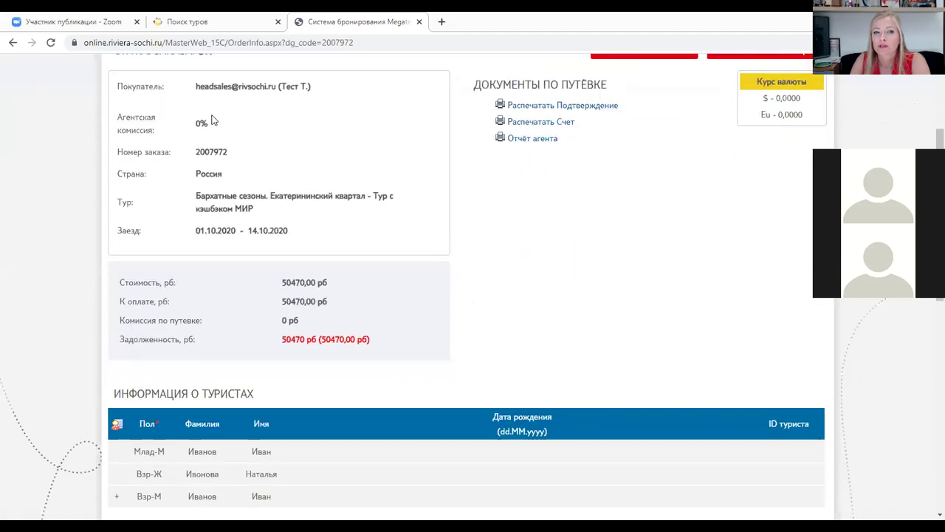
scroll(249, 186, down, 1)
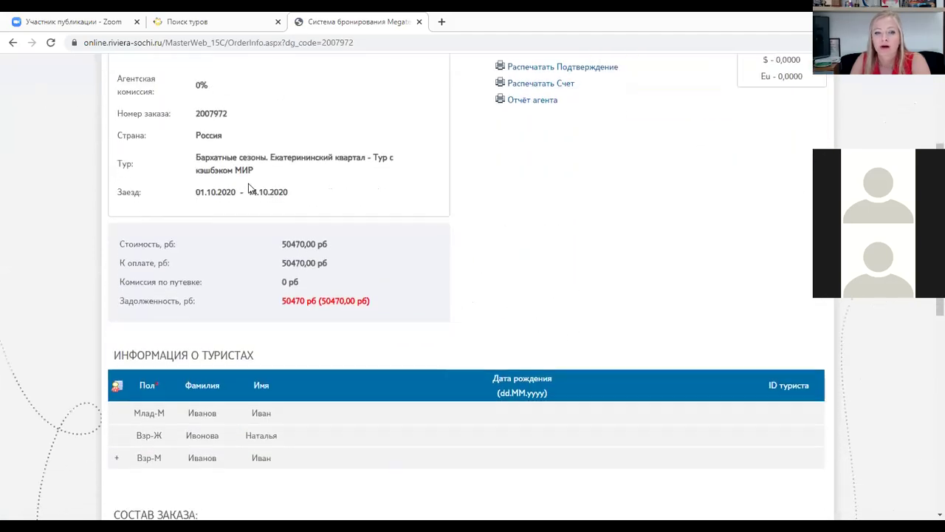
scroll(517, 274, up, 2)
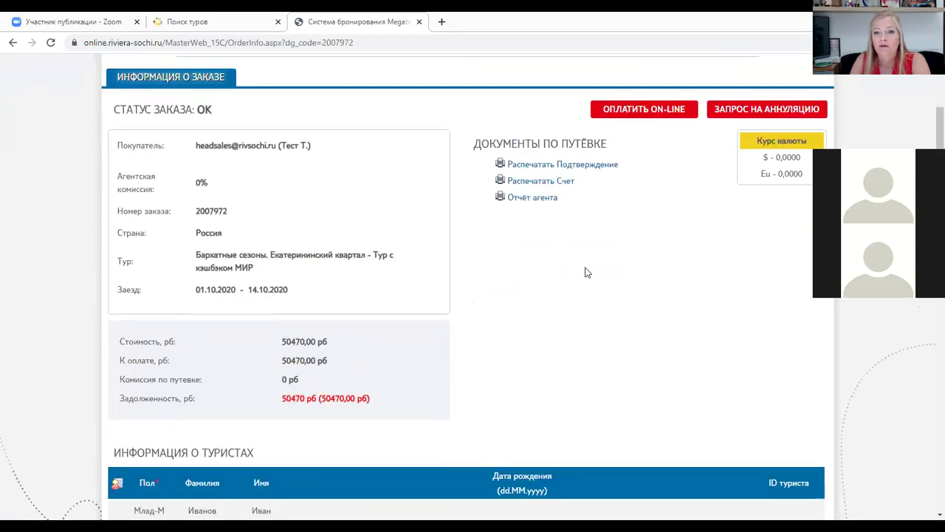
click(654, 110)
click(524, 110)
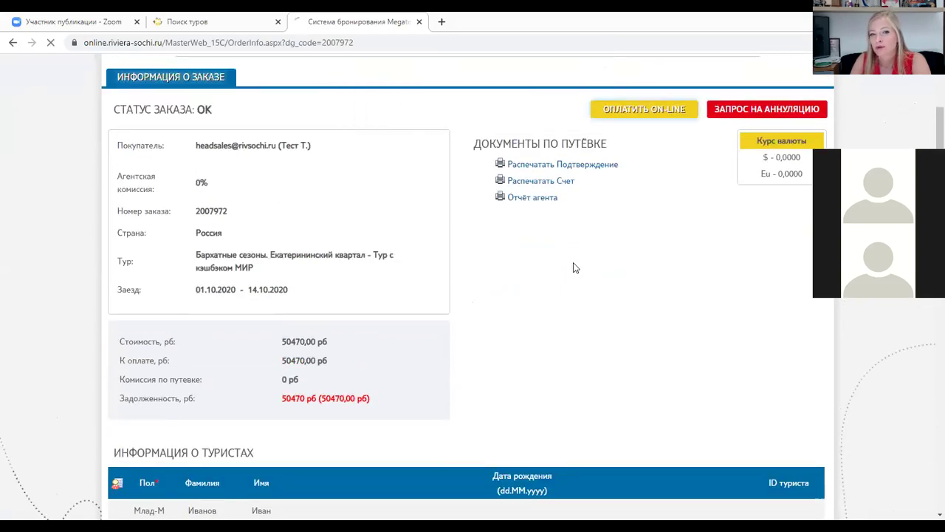
Choose card payment on Uniteller, focus the card number field and select the page address
click(475, 125)
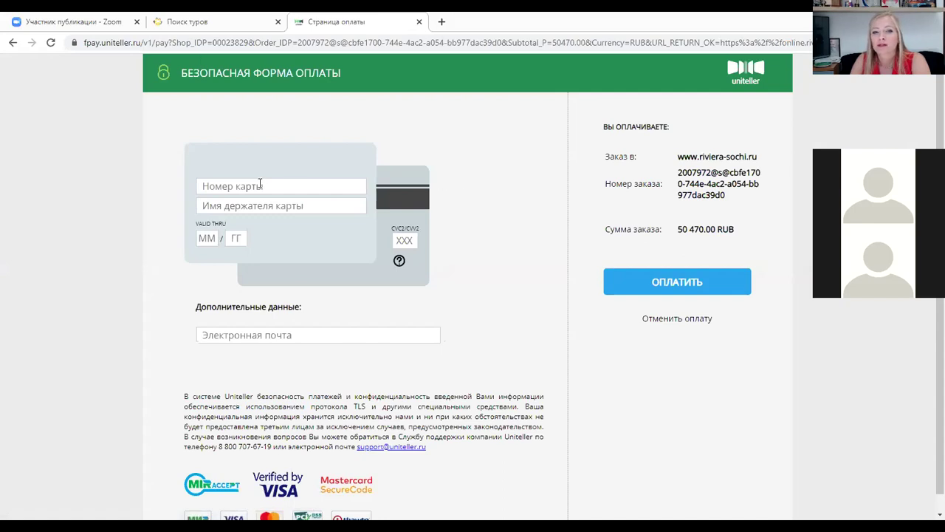
click(248, 188)
click(115, 226)
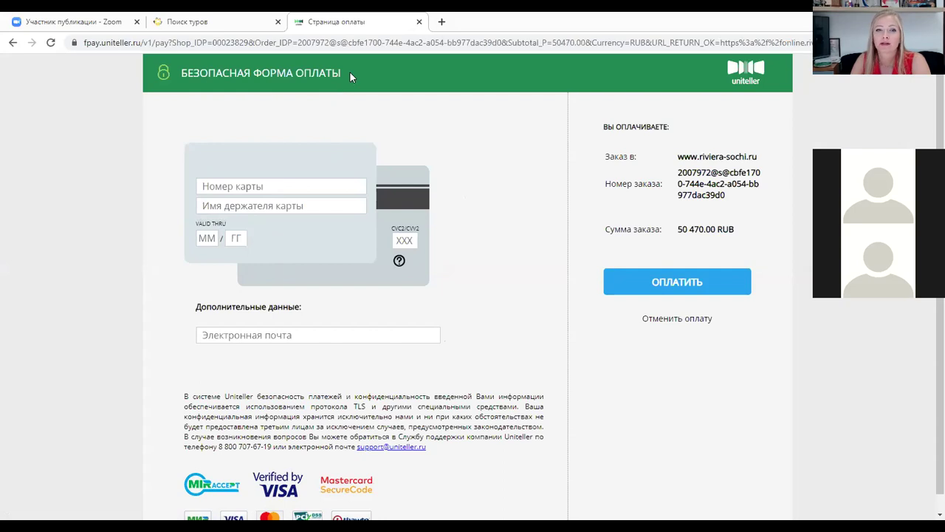
key(ctrl+l)
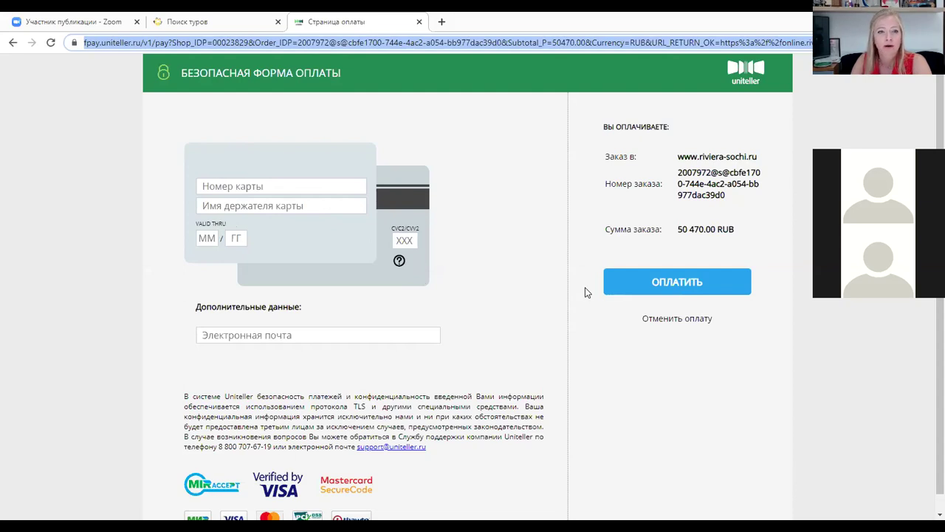
Switch to the tour search tab, return to the payment tab and go back from it
key(ctrl+shift+Tab)
click(334, 22)
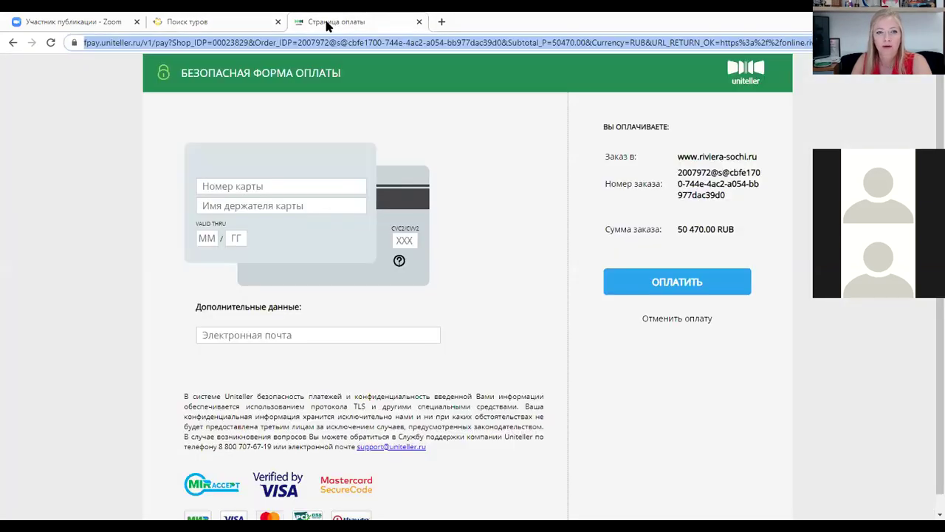
click(13, 42)
Go back to the order information page and scroll to the tourist and order tables
click(12, 42)
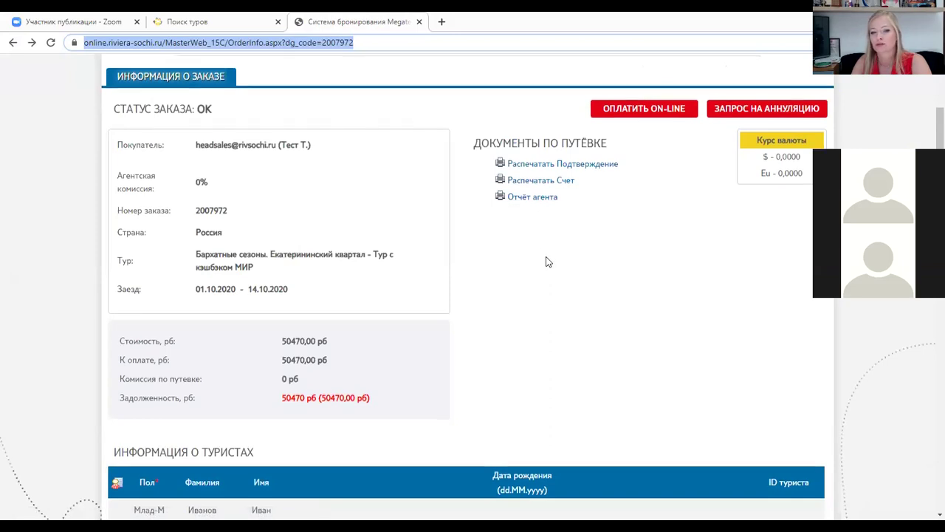
scroll(547, 263, down, 3)
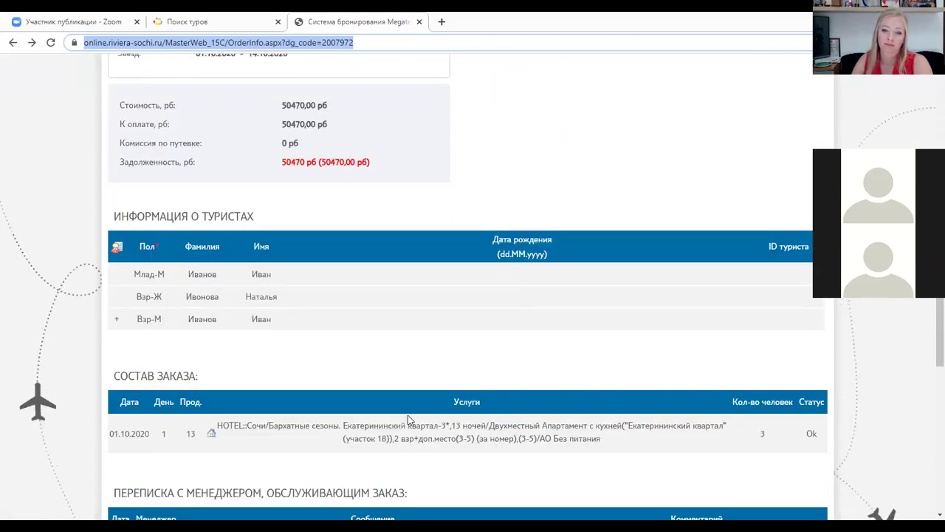